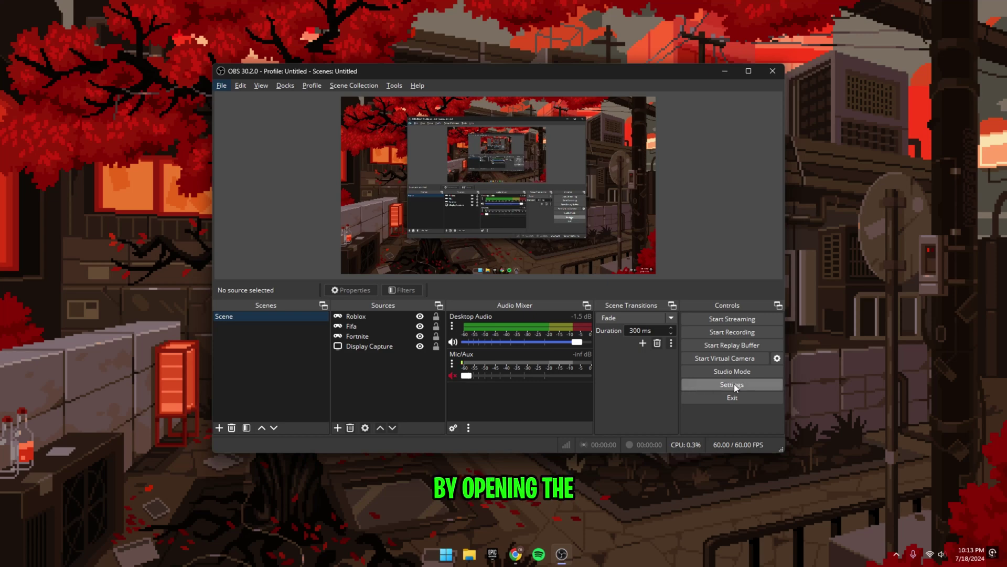
In the Settings window's Output page, keep Output Mode set to Advanced
click(733, 386)
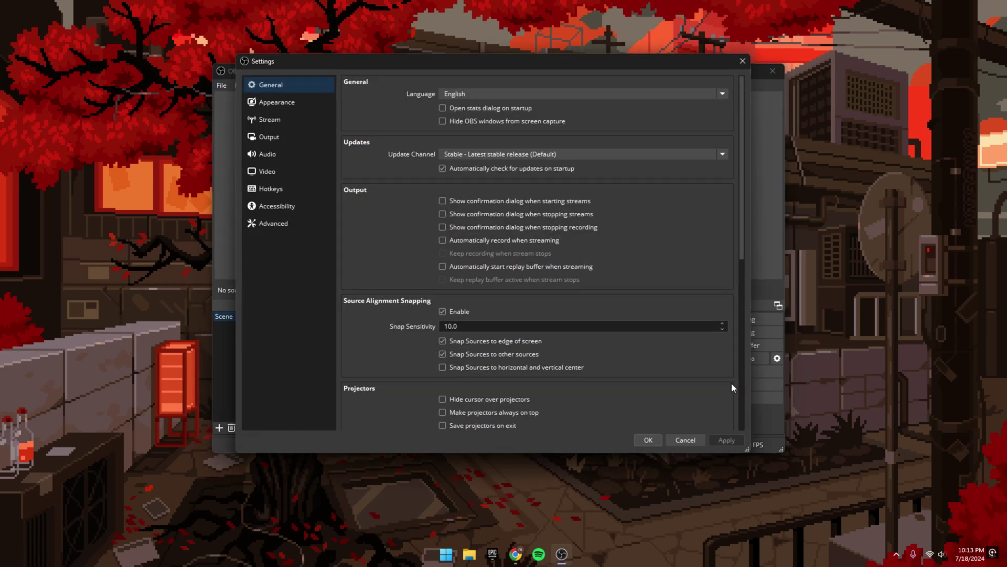
click(270, 137)
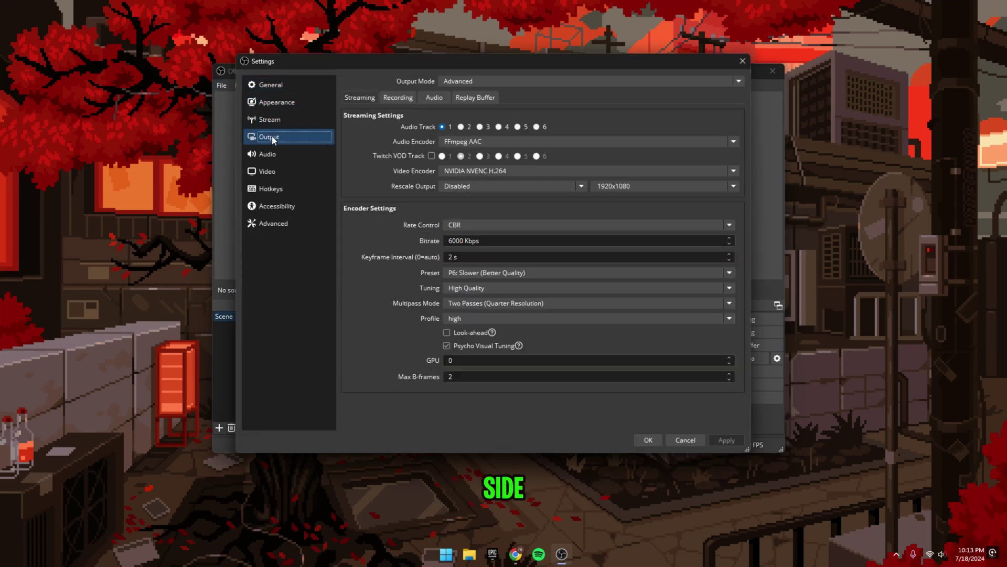
click(463, 81)
click(455, 94)
On the Recording tab, keep the recording path as the Desktop Recordings folder
click(404, 99)
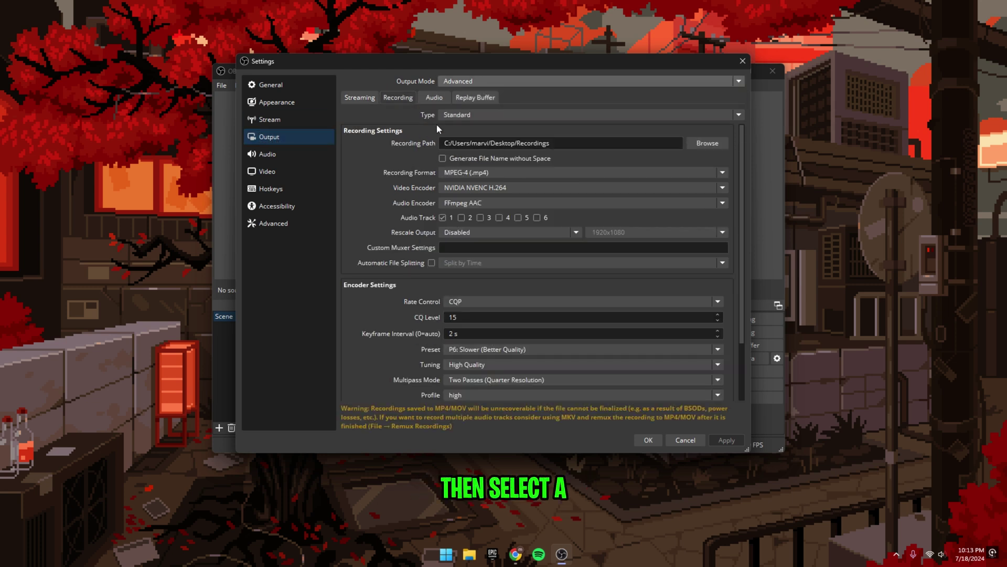
click(707, 143)
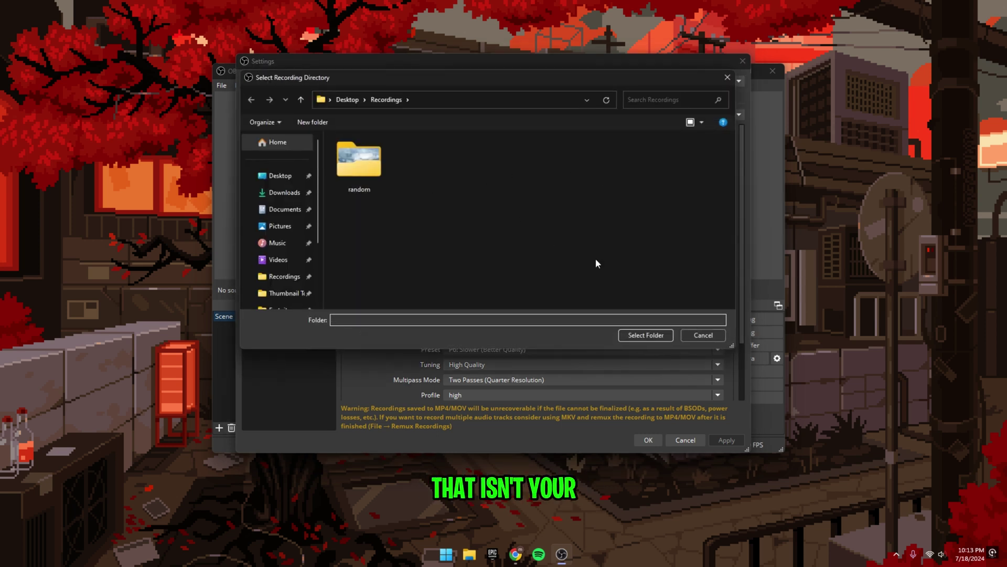
click(693, 336)
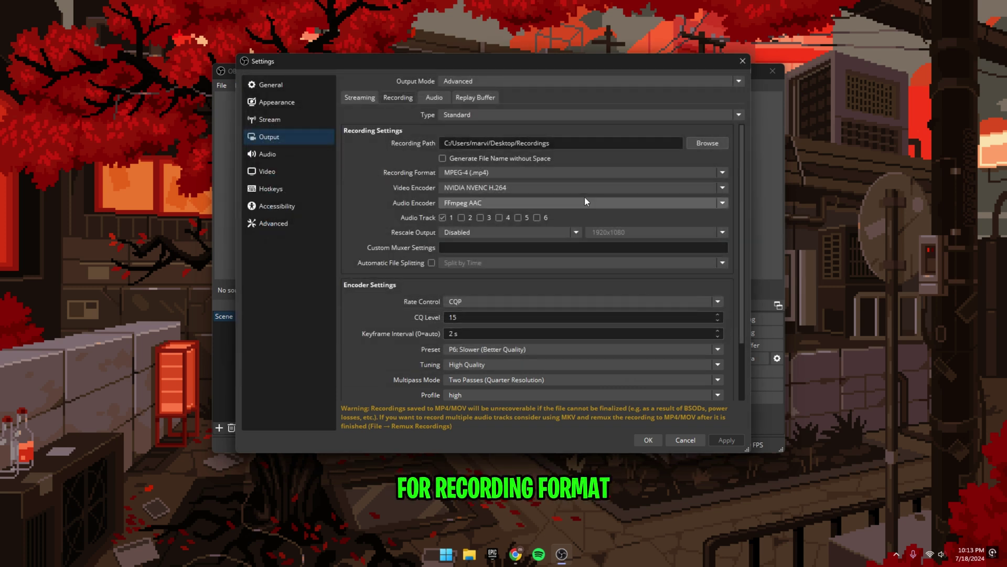
click(540, 174)
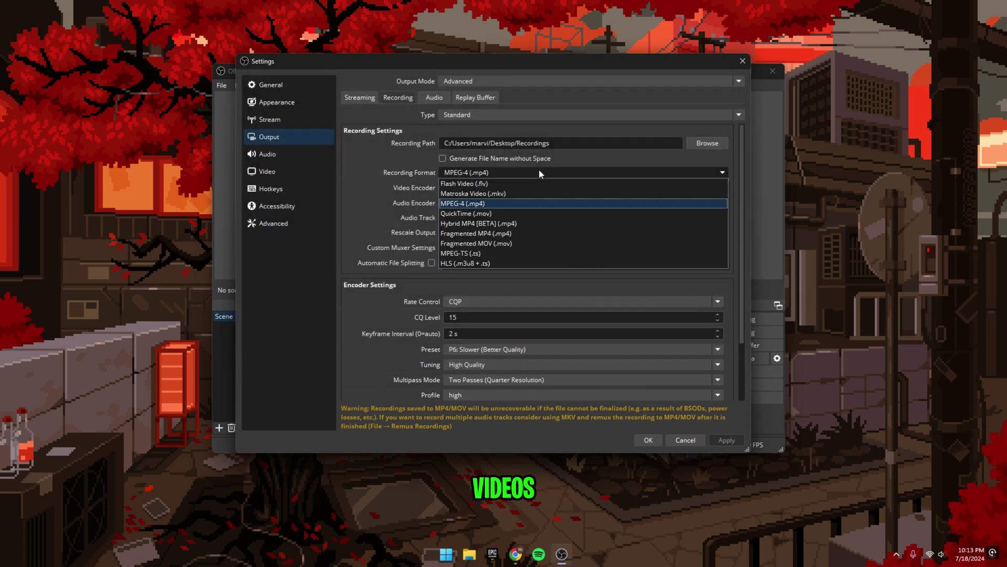
click(505, 201)
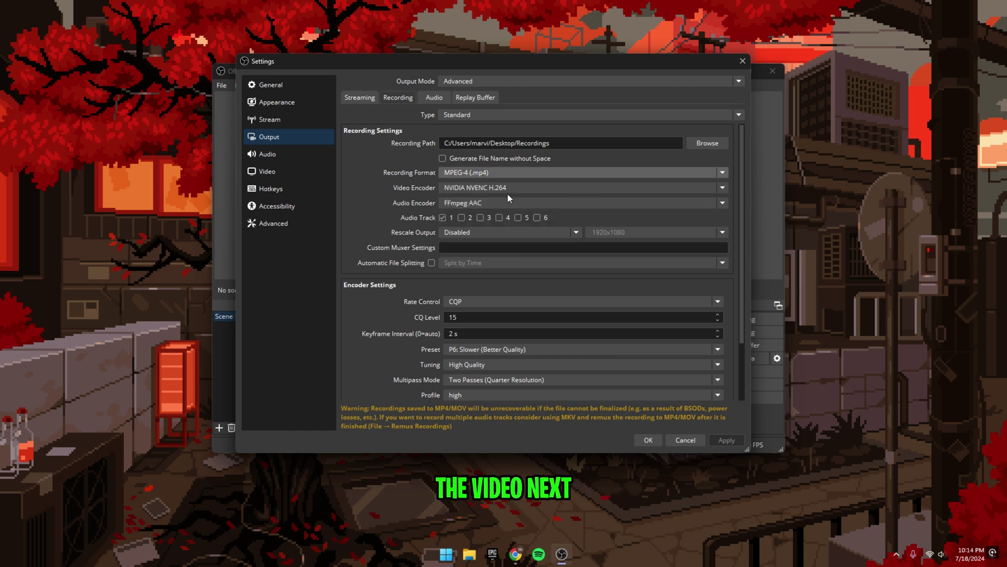
click(501, 187)
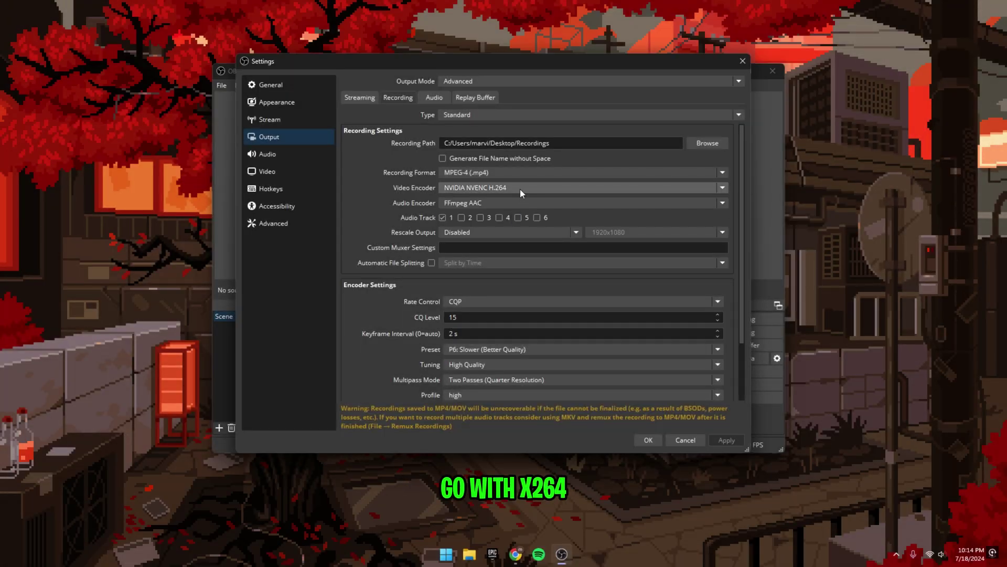
click(521, 188)
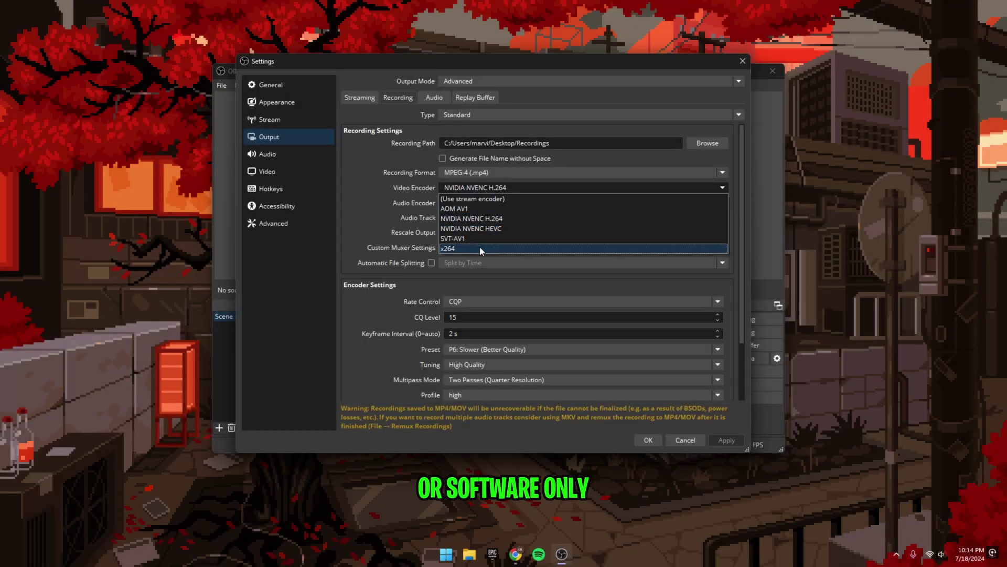
click(488, 218)
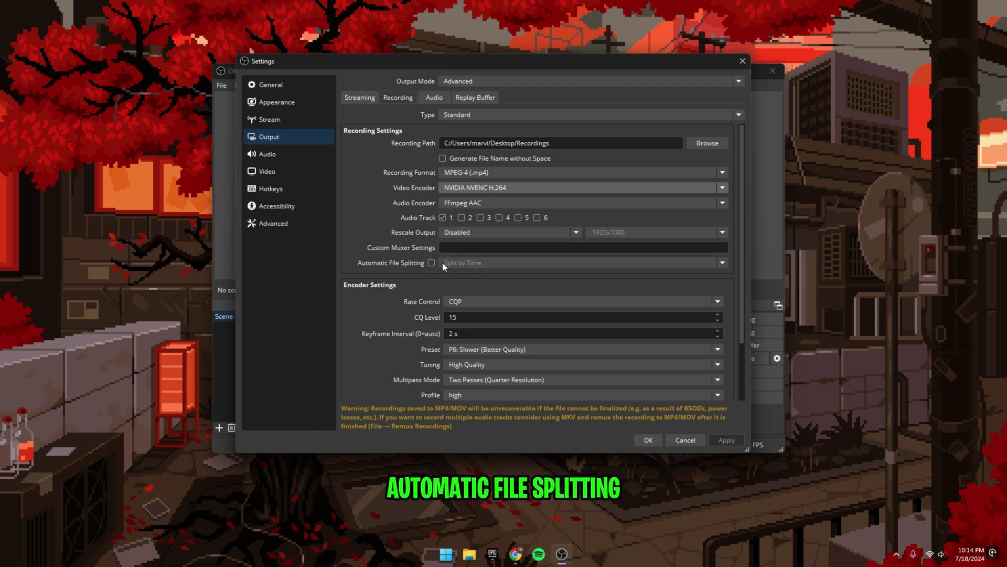
scroll(463, 262, down, 3)
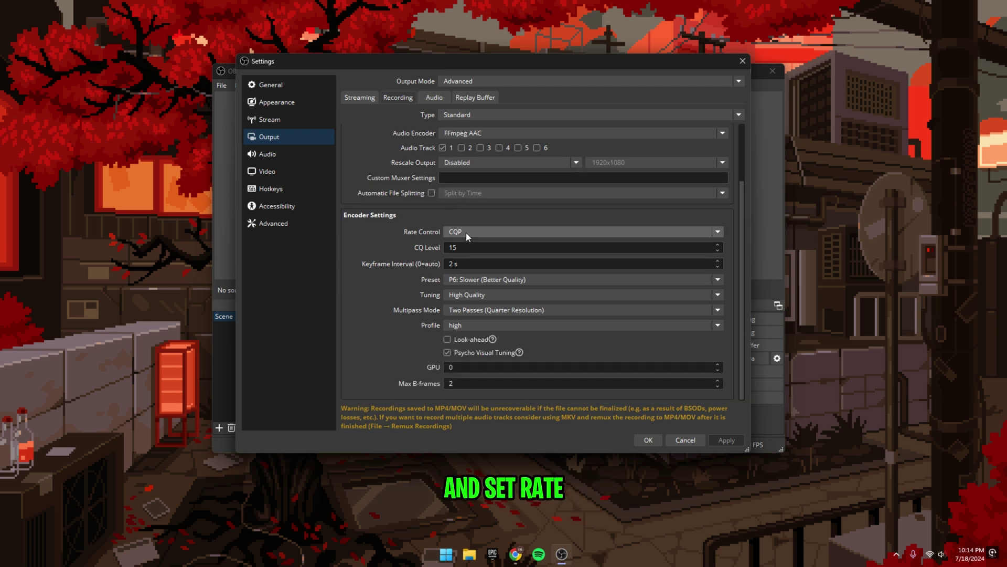
click(466, 232)
click(469, 230)
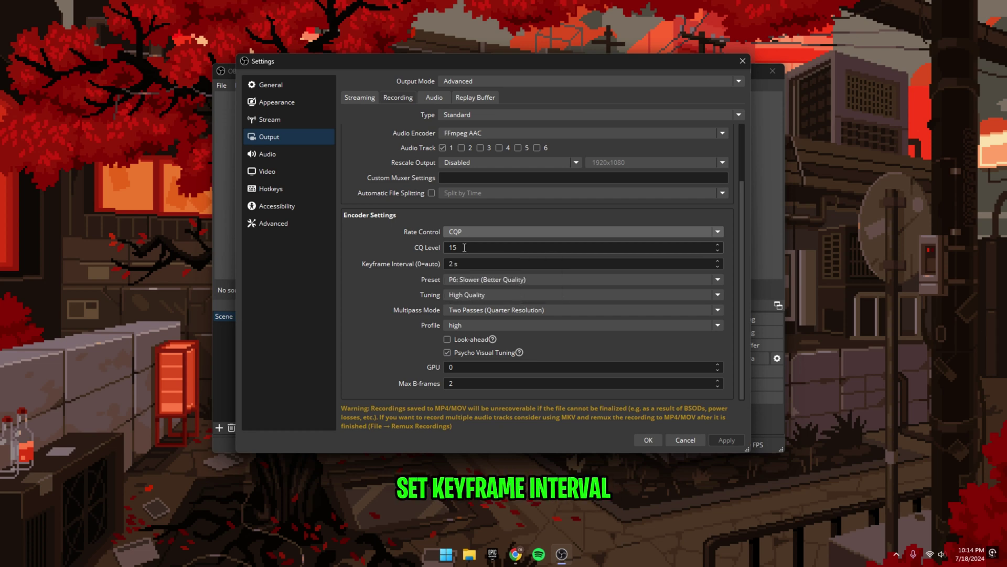
click(462, 279)
click(472, 340)
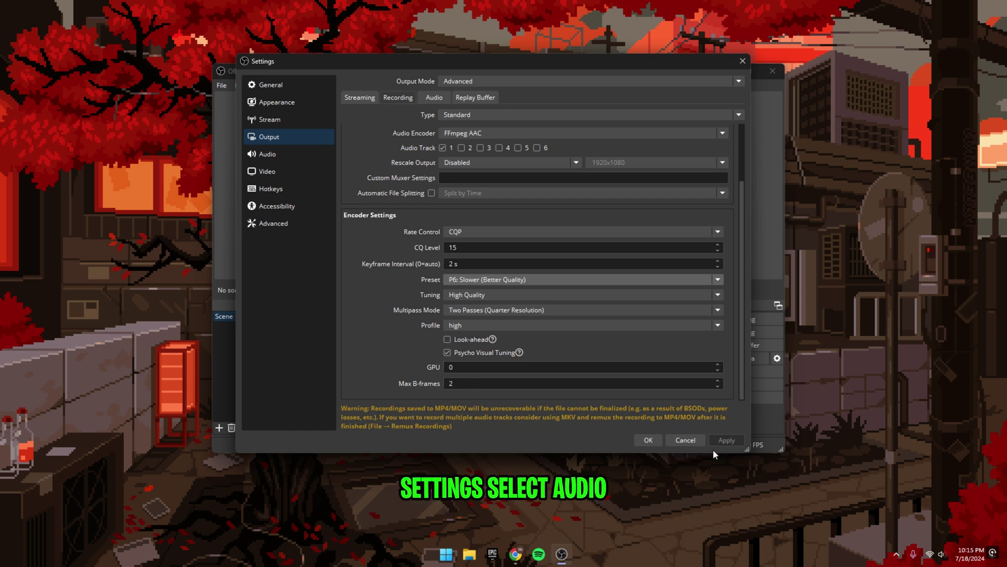
Show the 48 kHz stereo Audio page and keep Fifine H9 Headset as desktop audio
click(269, 154)
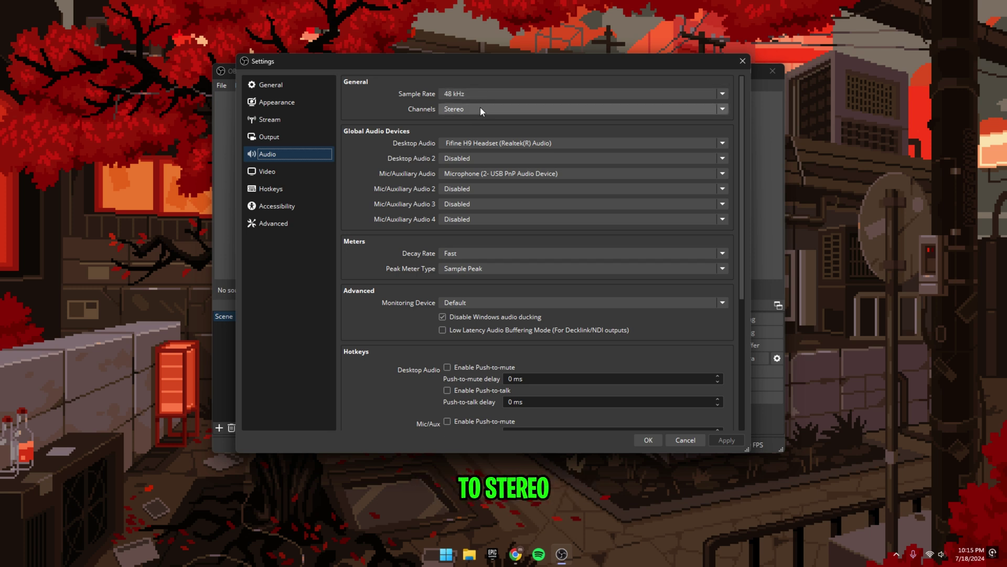
click(477, 144)
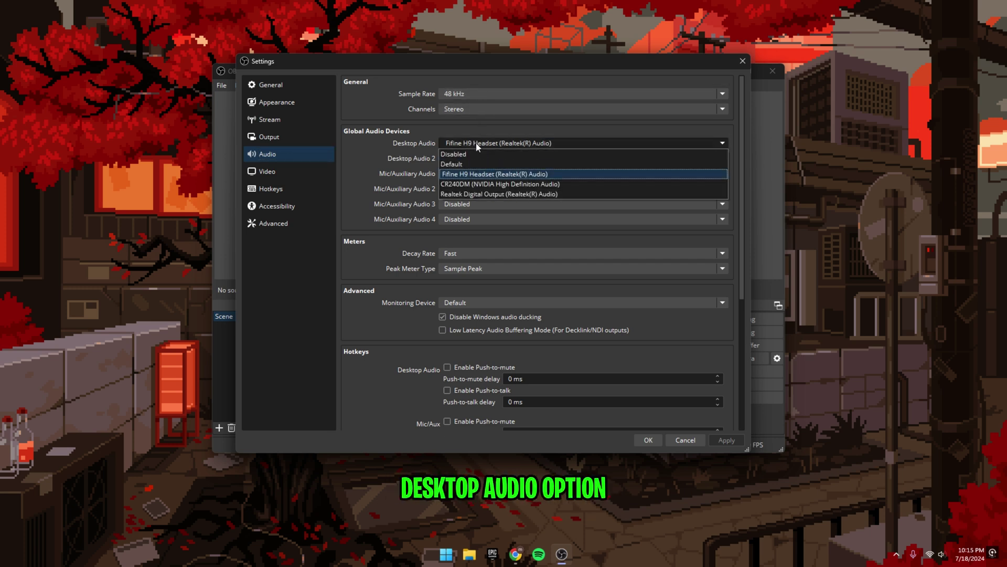
click(472, 171)
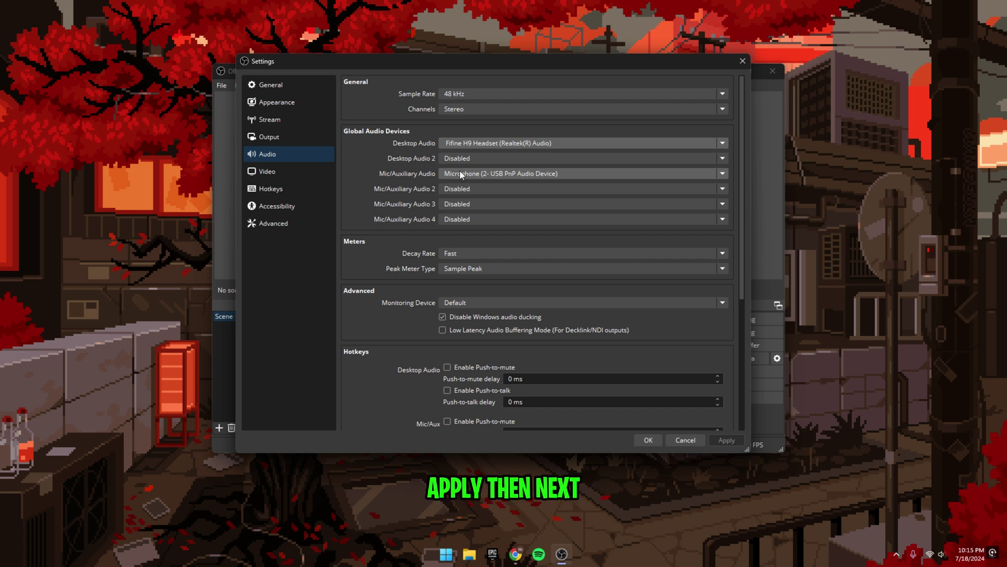
Show the Video page with 1920x1080 base and output resolution at 60 FPS
click(289, 172)
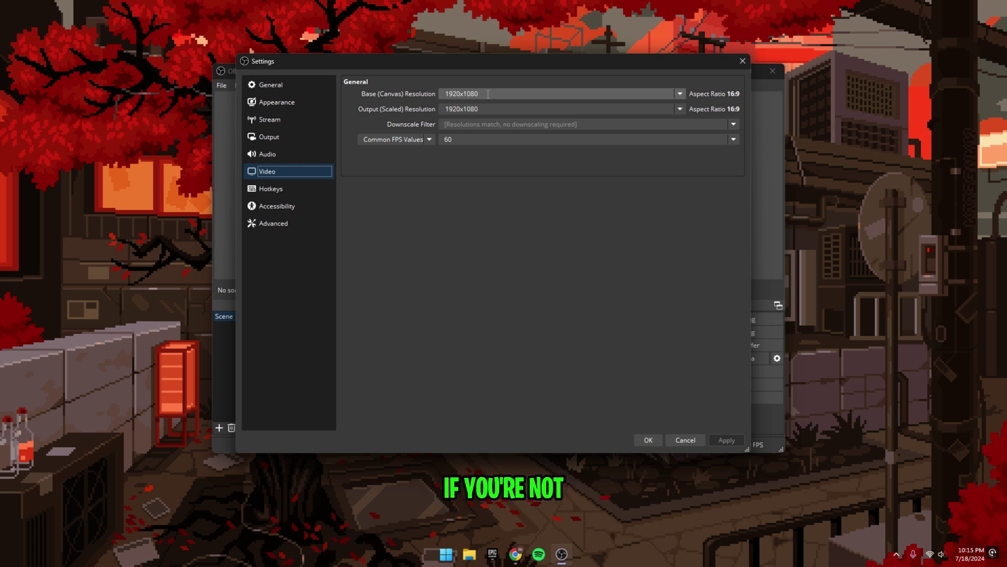
key(super)
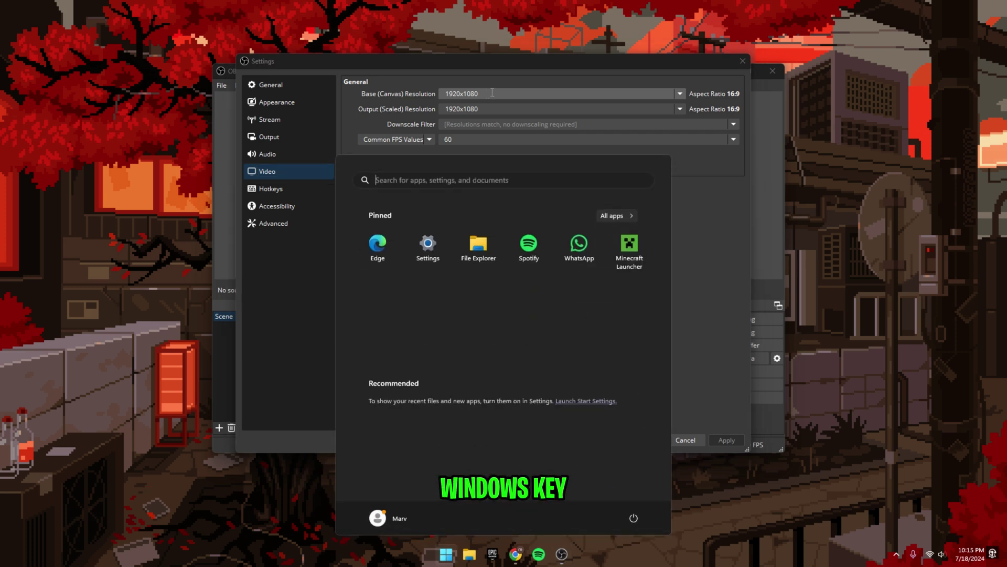
text(display settings)
key(Return)
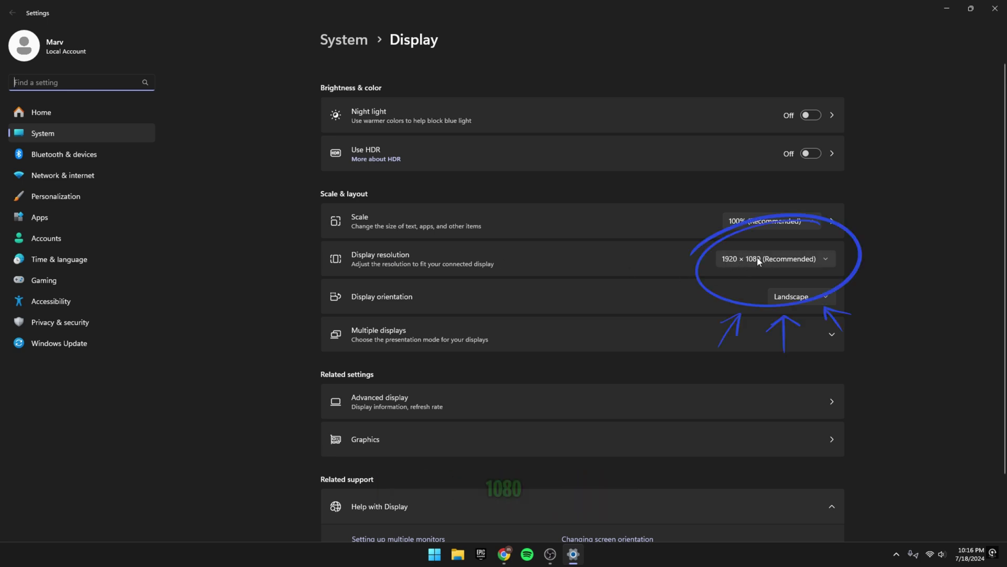
click(996, 9)
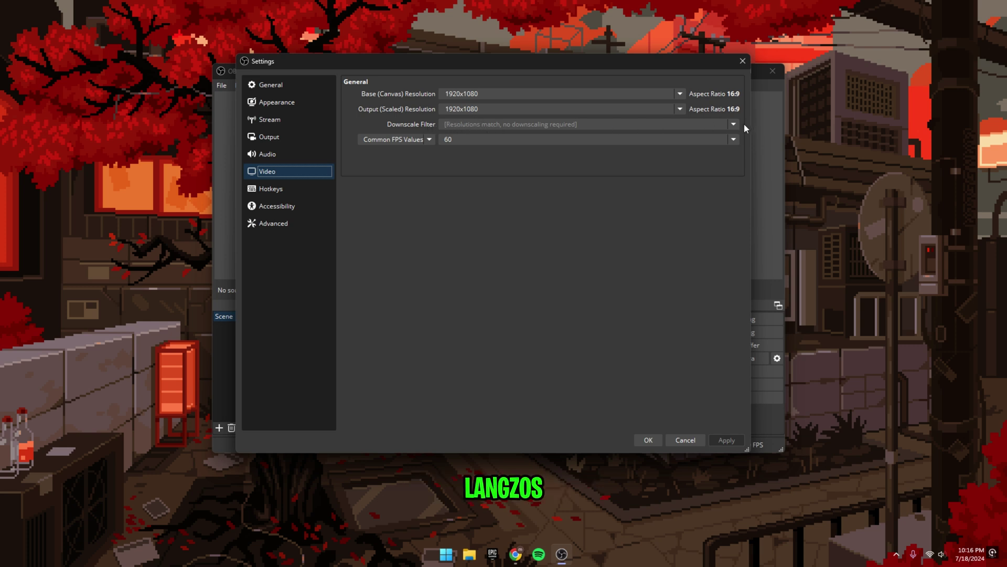
click(460, 139)
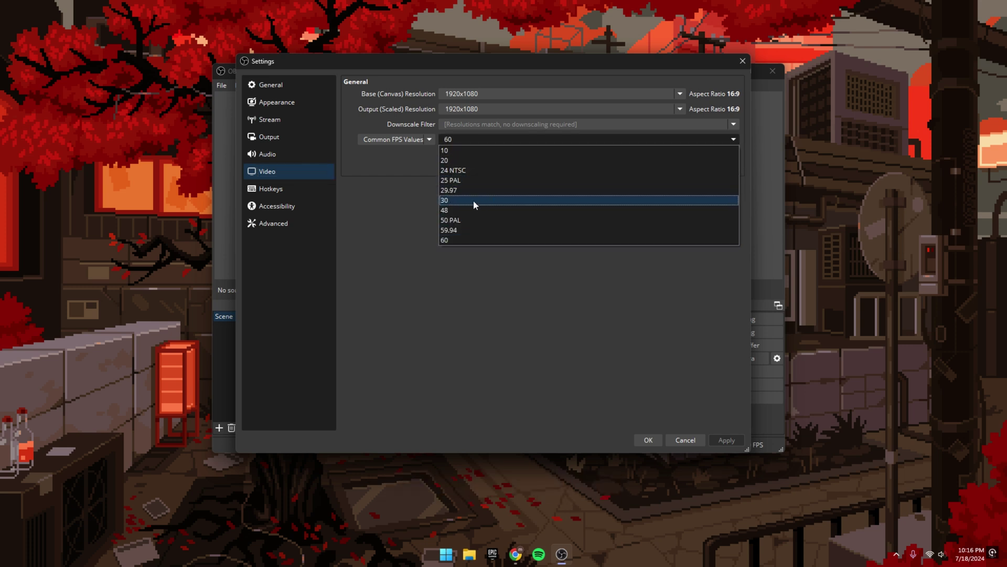
click(396, 194)
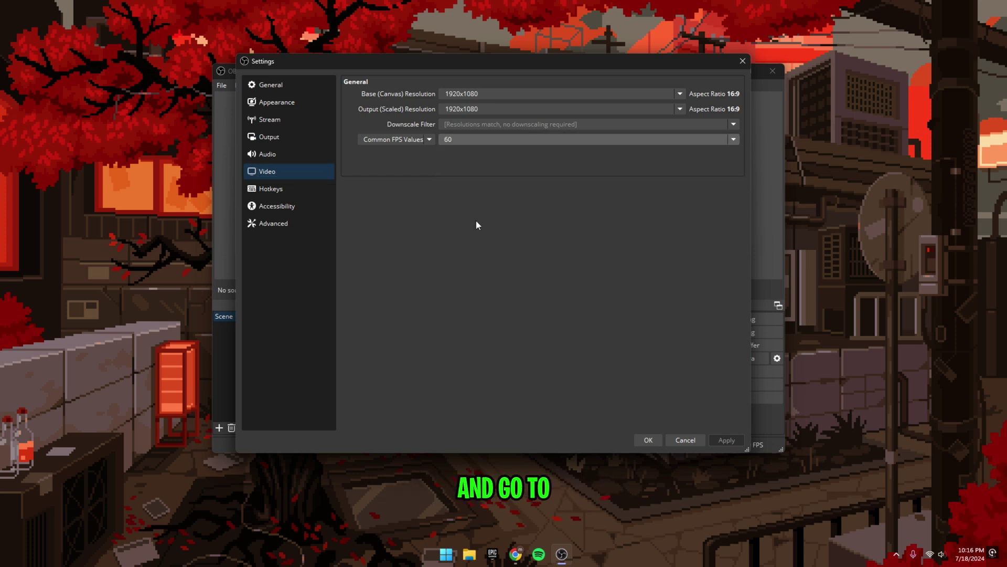
On the Advanced page, keep Normal process priority and enable automatic remux to mp4
click(280, 221)
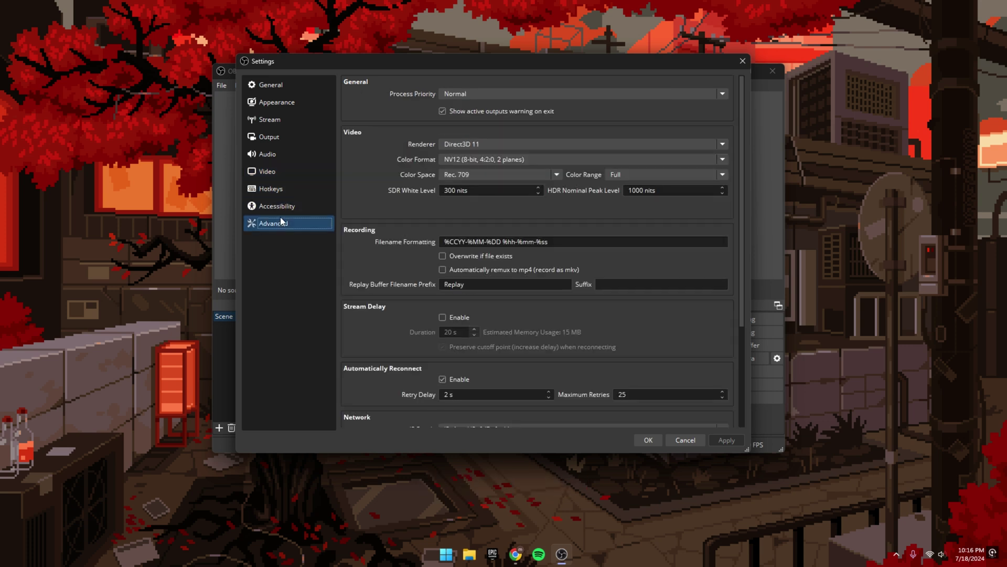
click(451, 96)
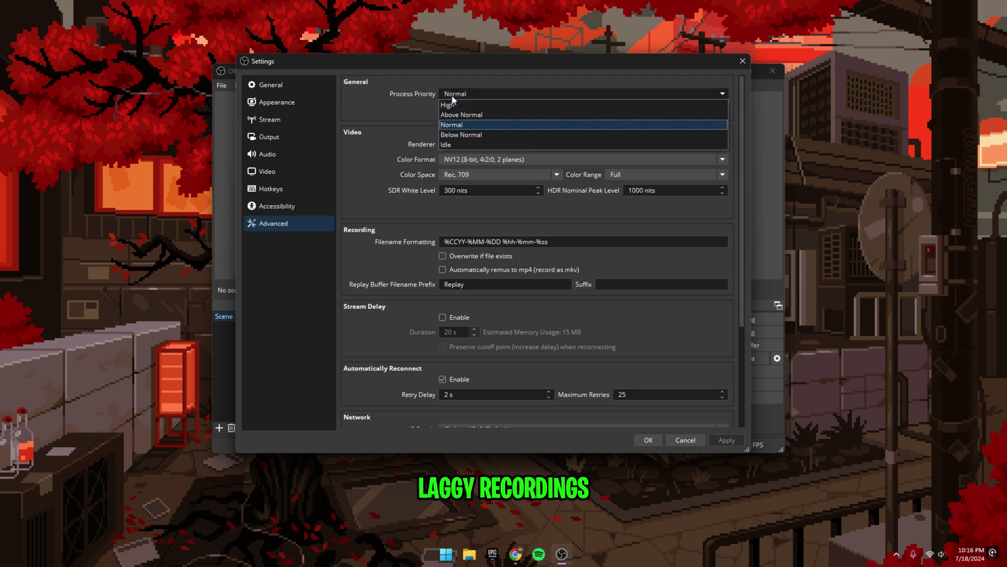
click(445, 125)
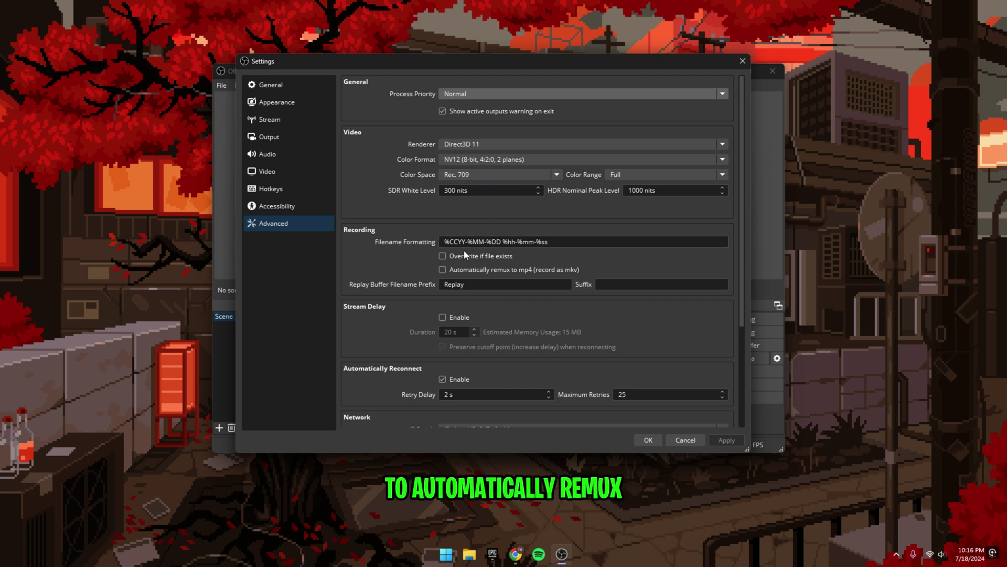
click(441, 270)
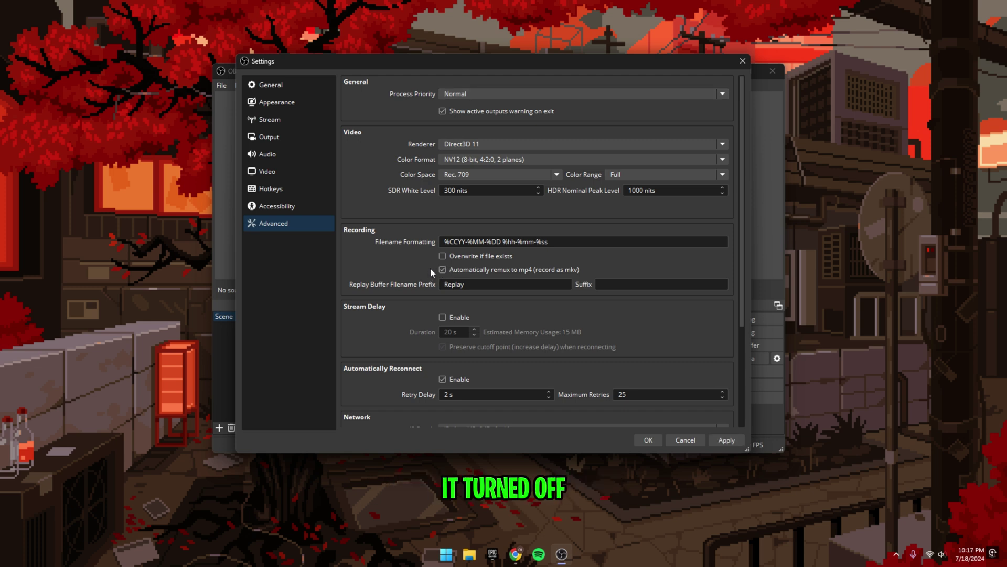
Apply the changes and confirm with OK, returning to the Fortnite gameplay view
click(725, 440)
click(651, 441)
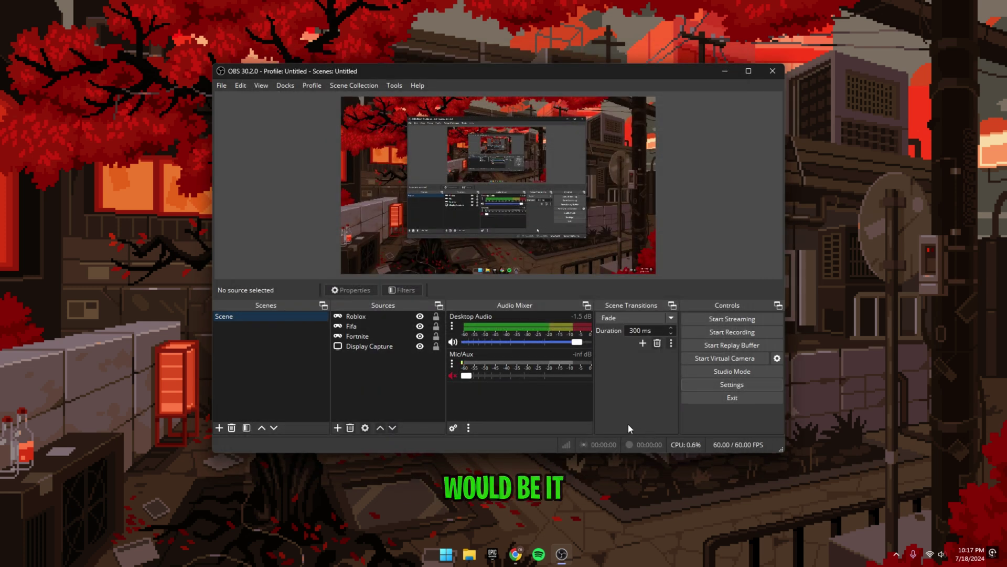
key(alt)
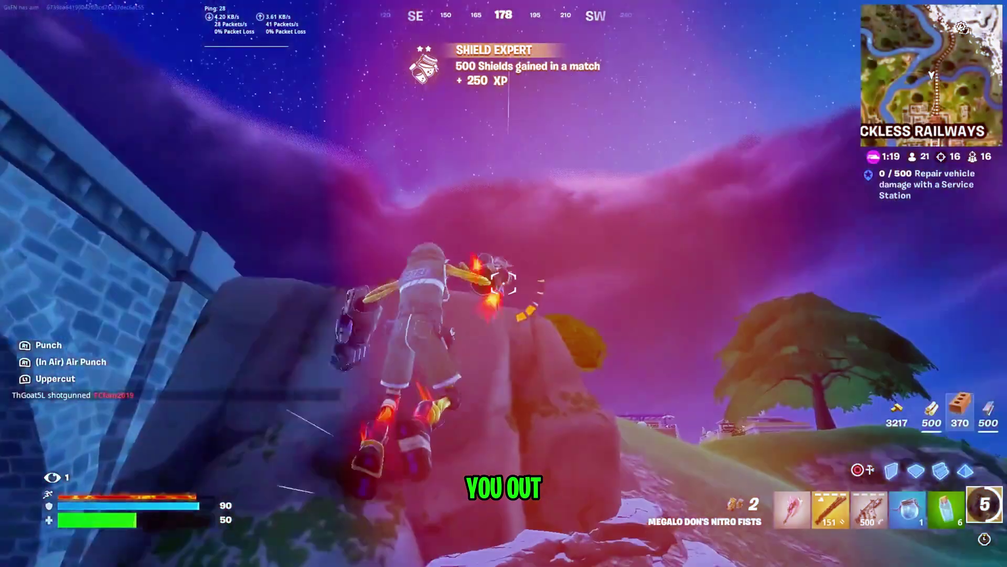